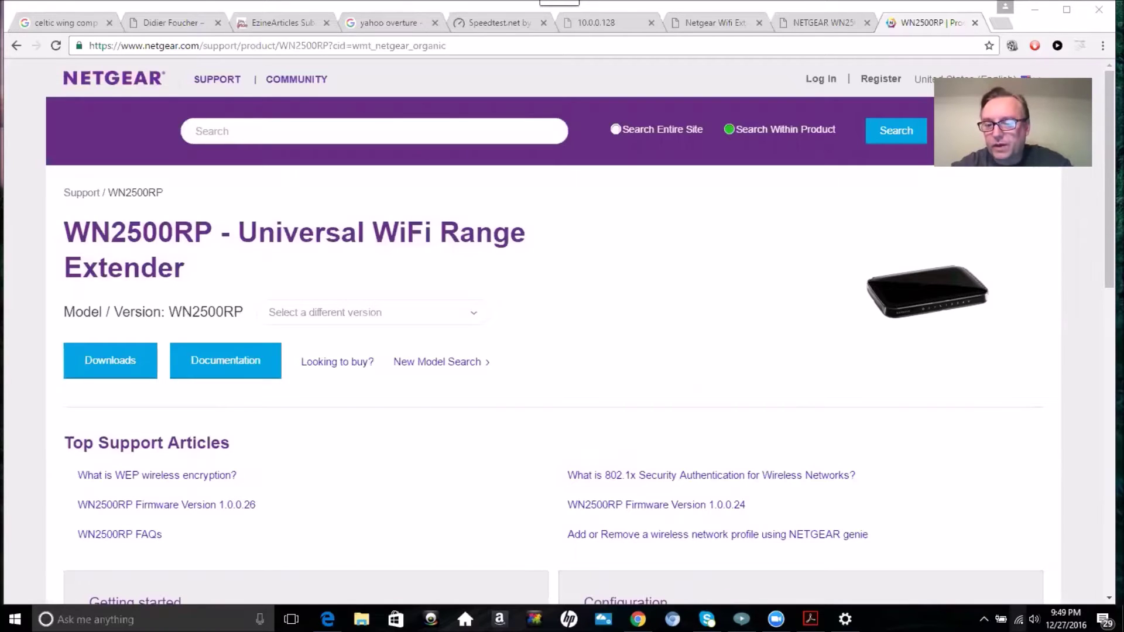
Step: Check nearby Wi-Fi networks, retry loading 10.0.0.128, then switch to the MYWIFIEXT and NETGEAR genie tabs
{"action": "left_click", "coordinate": [1020, 619]}
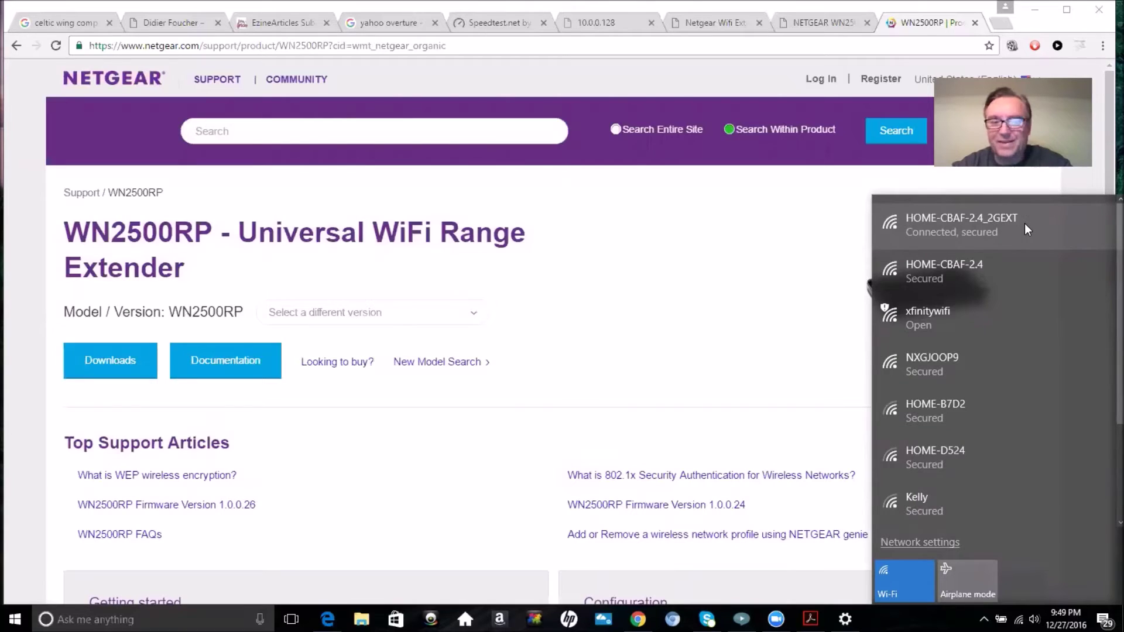
{"action": "left_click", "coordinate": [703, 281]}
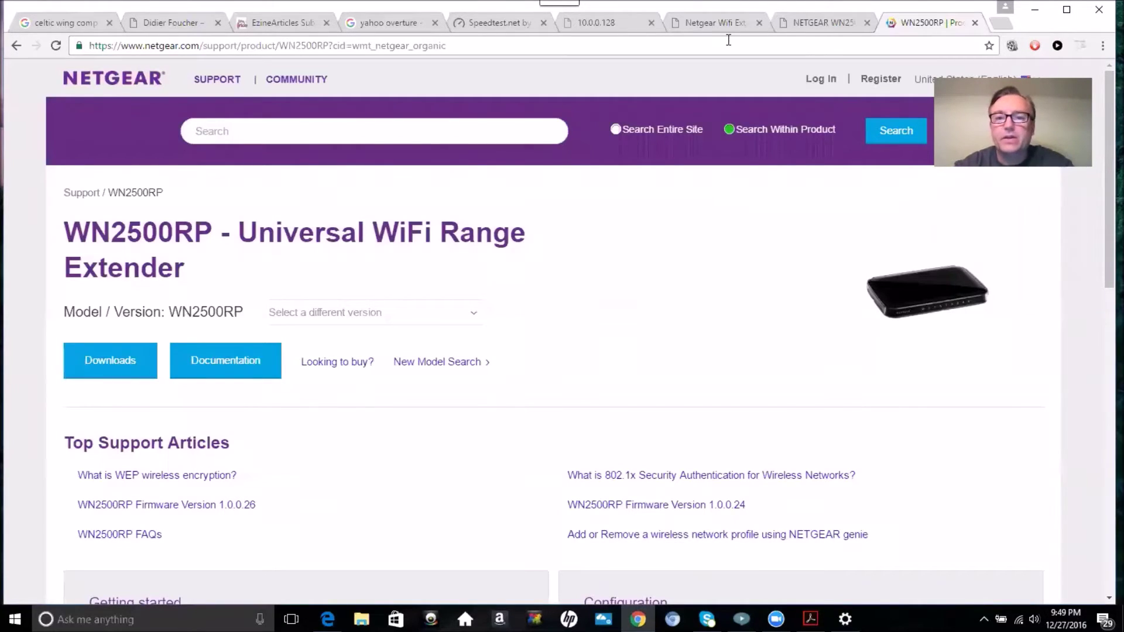
{"action": "left_click", "coordinate": [599, 23]}
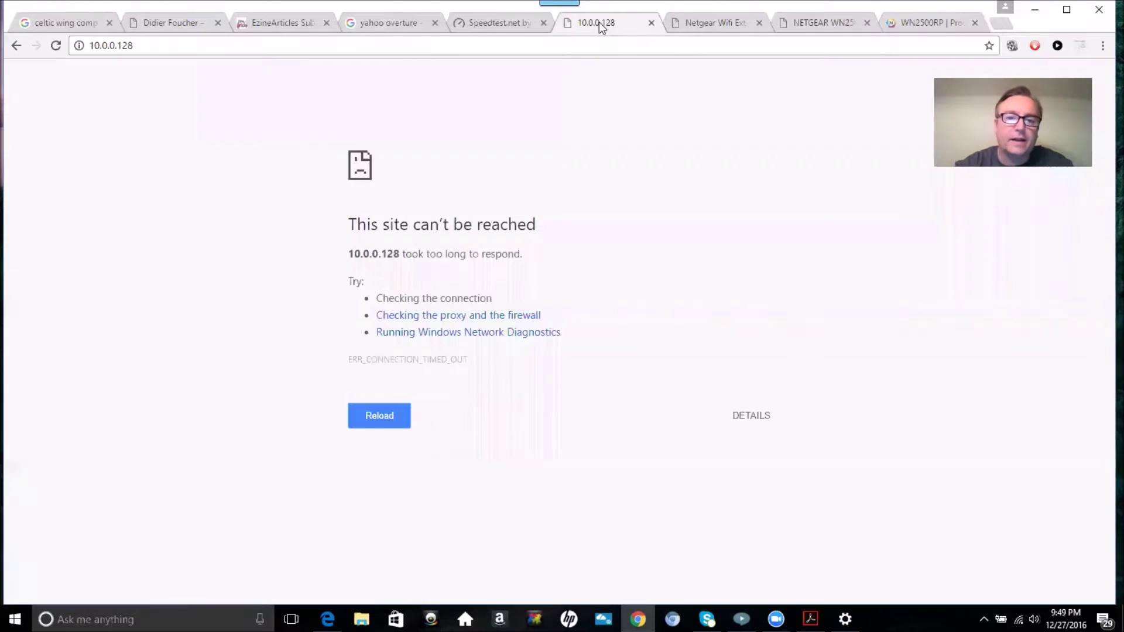
{"action": "left_click", "coordinate": [119, 46]}
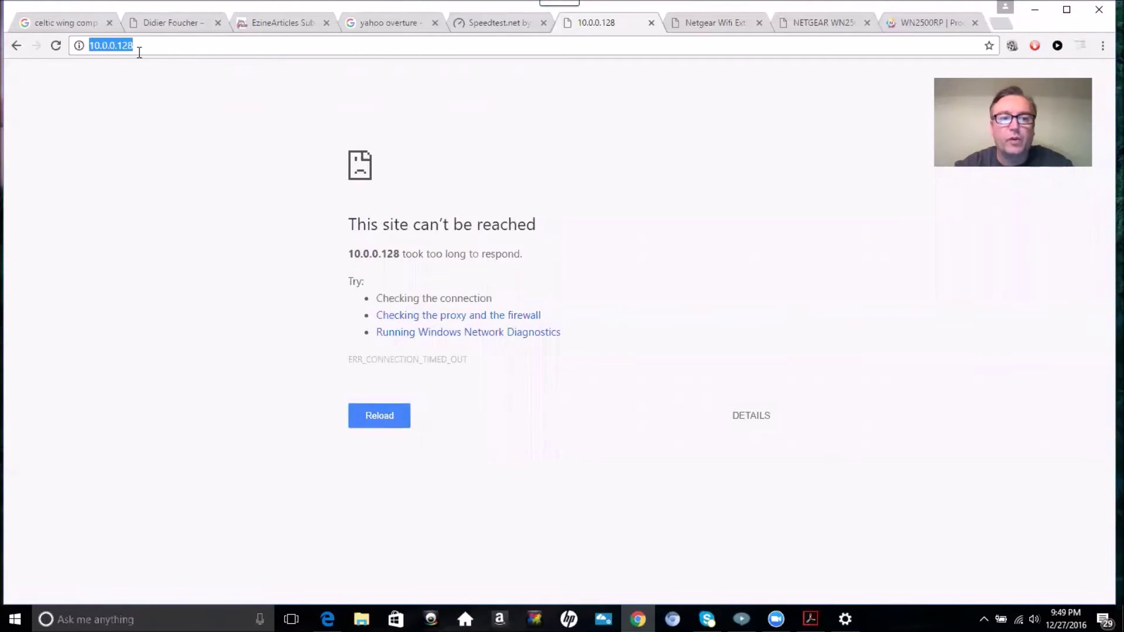
{"action": "key", "text": "Return"}
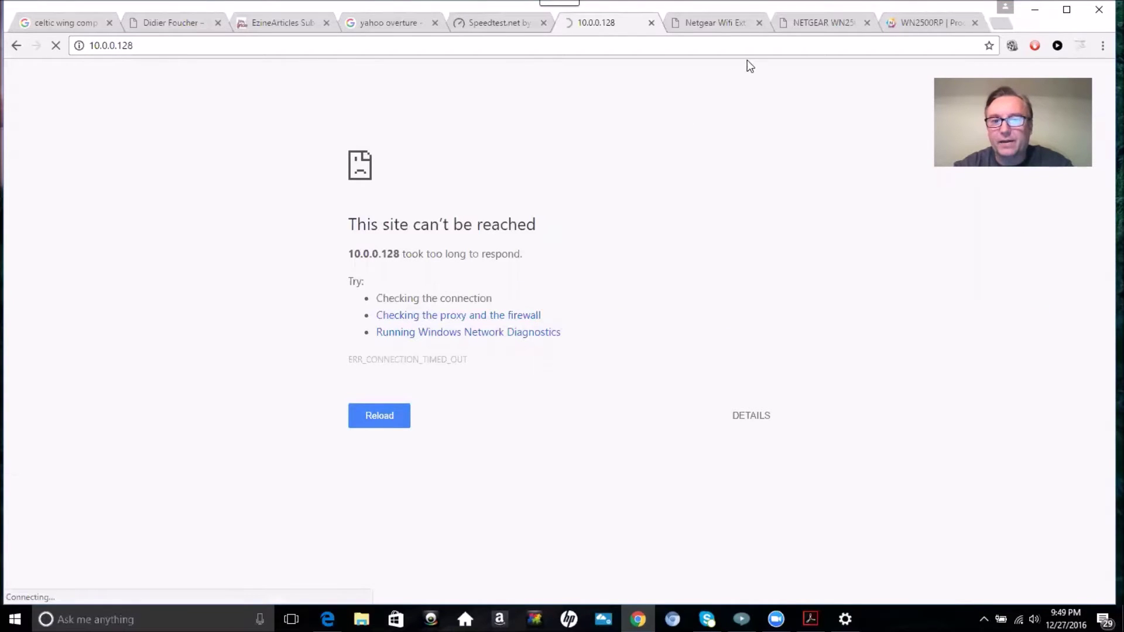
{"action": "left_click", "coordinate": [716, 23]}
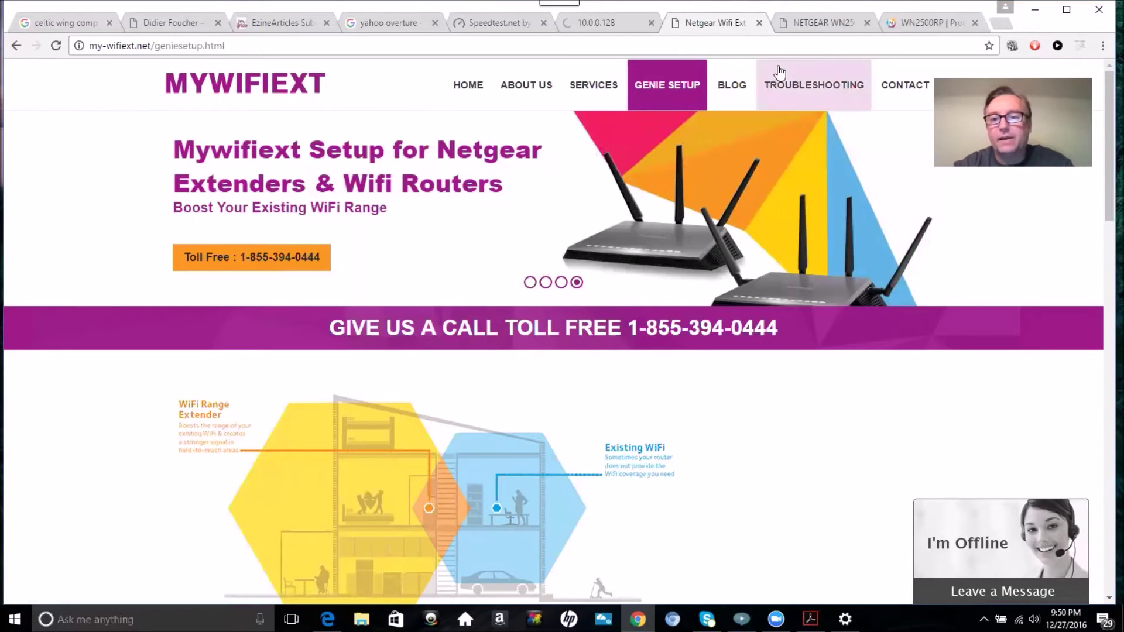
{"action": "left_click", "coordinate": [815, 24]}
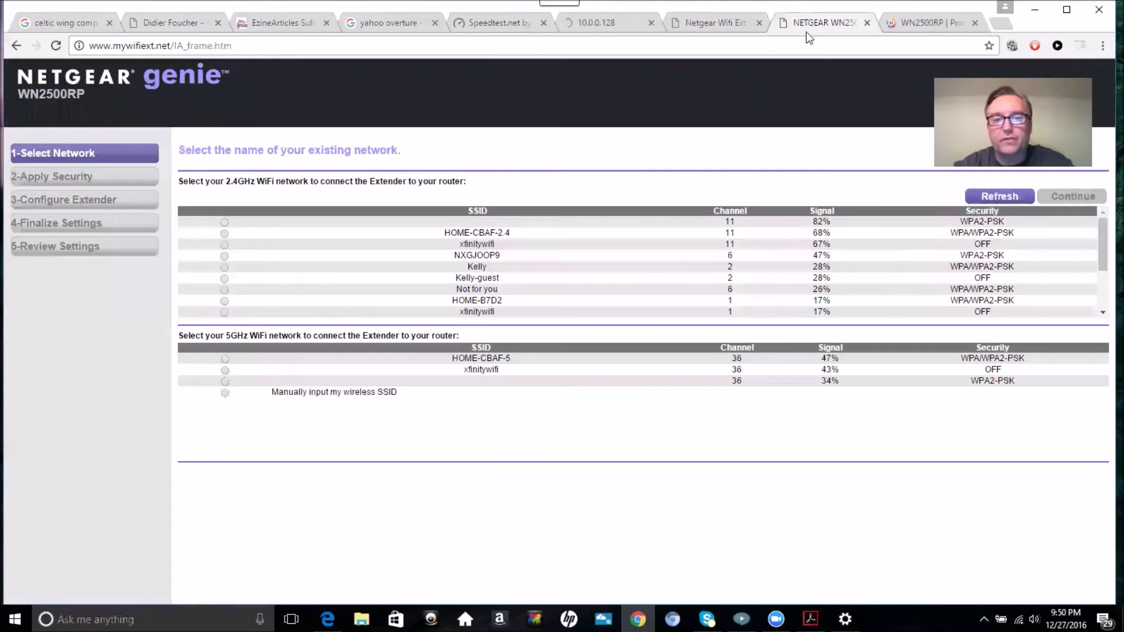
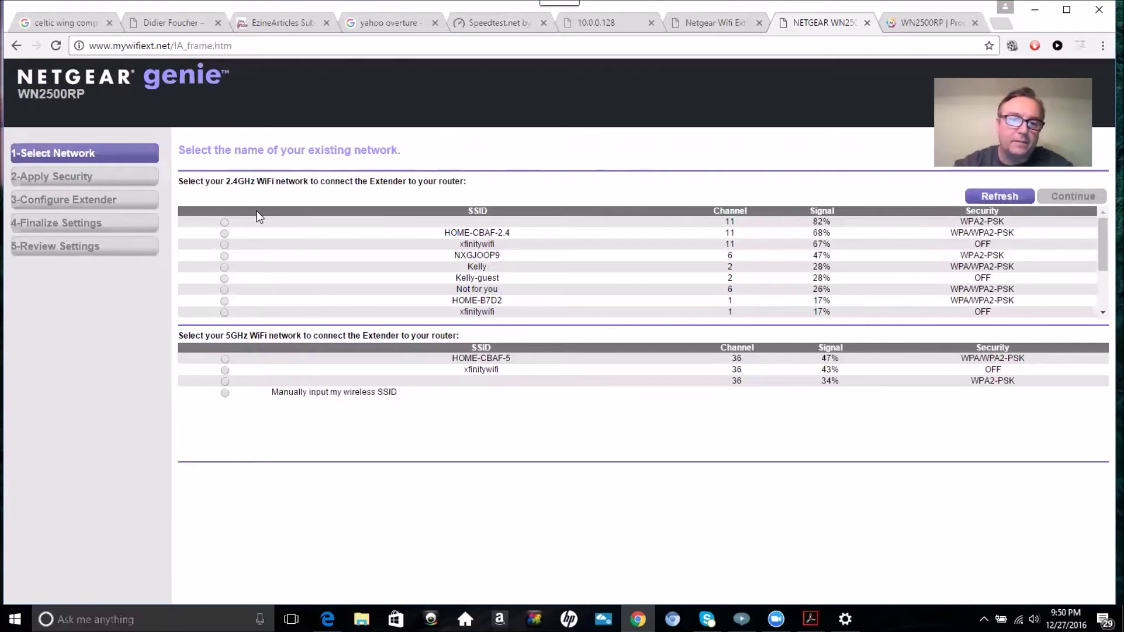
Step: Select HOME-CBAF-2.4 (2.4GHz) and HOME-CBAF-5 (5GHz), continue, and focus the 2.4GHz passphrase field
{"action": "left_click", "coordinate": [224, 233]}
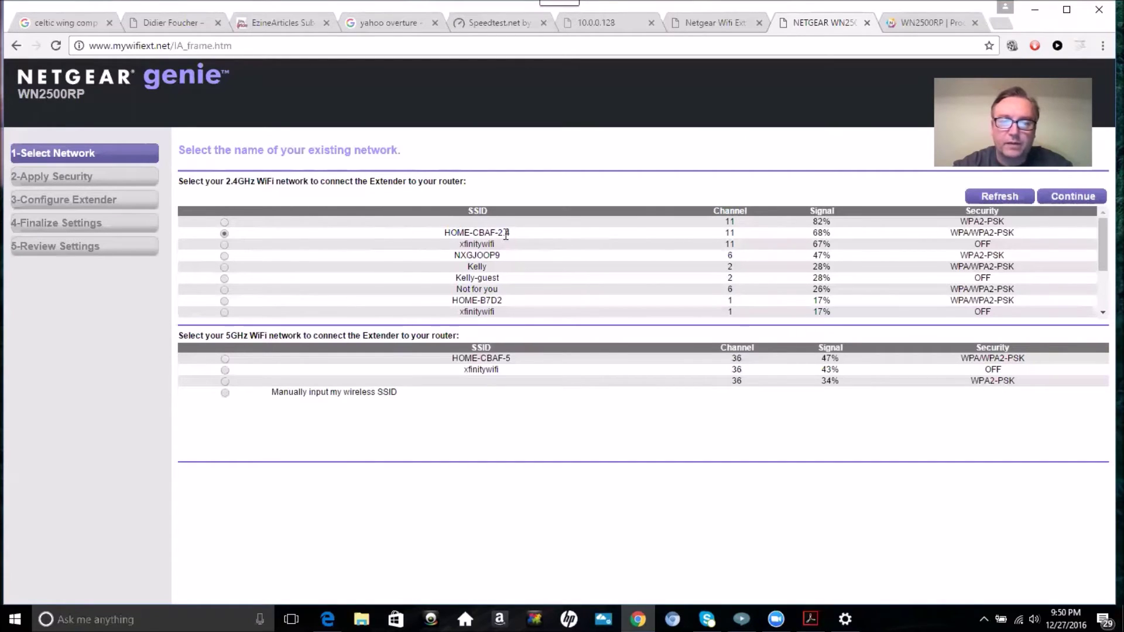
{"action": "left_click", "coordinate": [225, 359]}
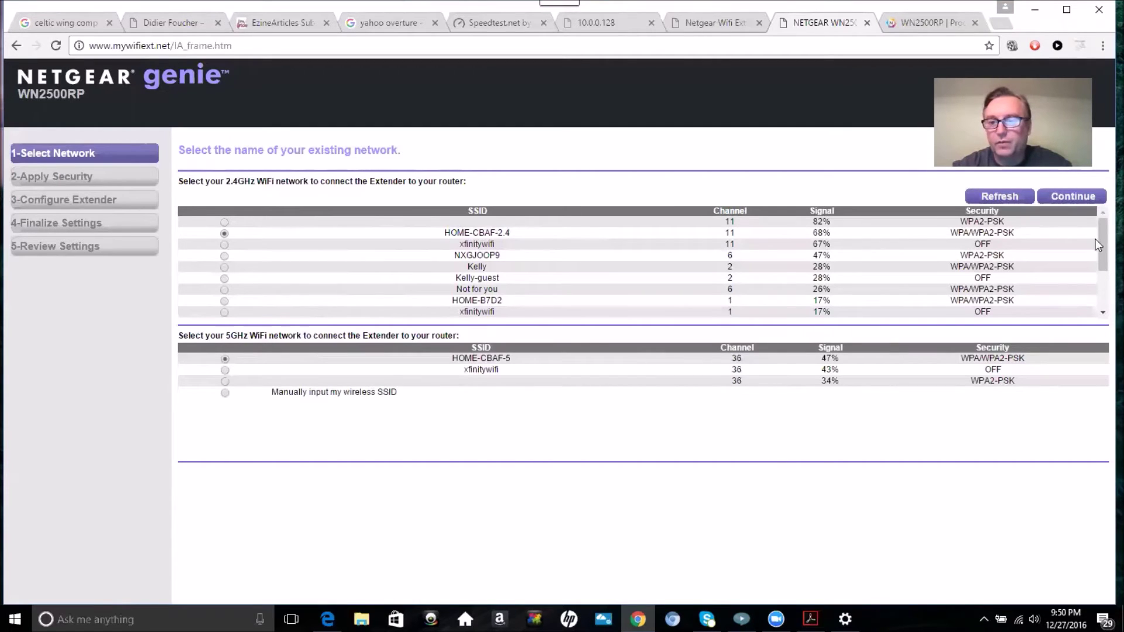
{"action": "left_click", "coordinate": [1074, 196]}
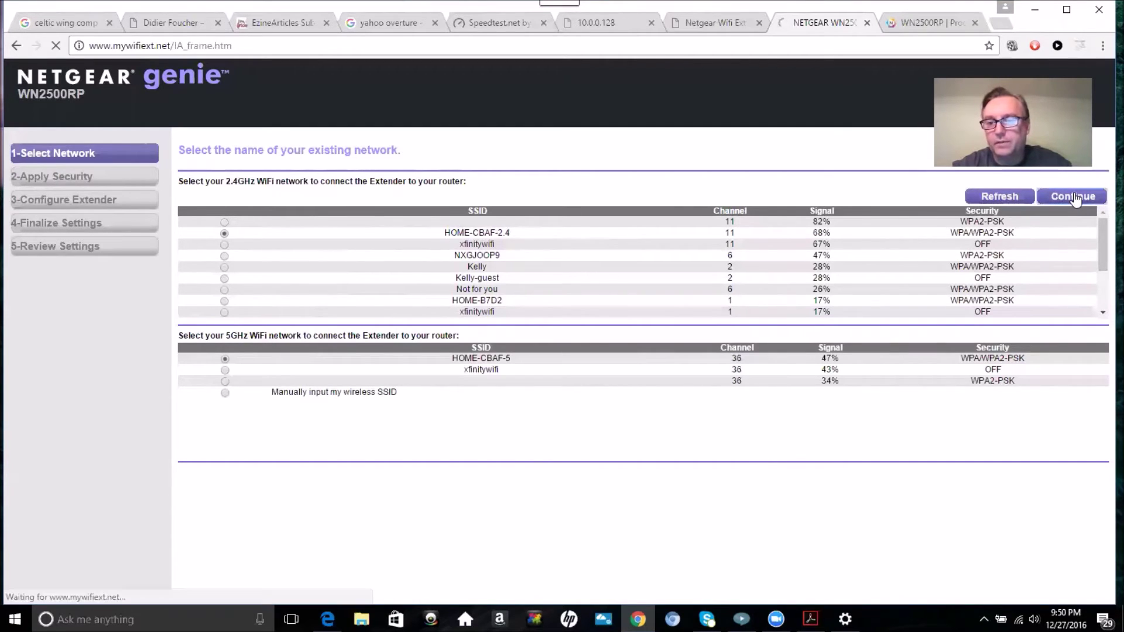
{"action": "left_click", "coordinate": [404, 240]}
{"action": "left_click", "coordinate": [404, 240]}
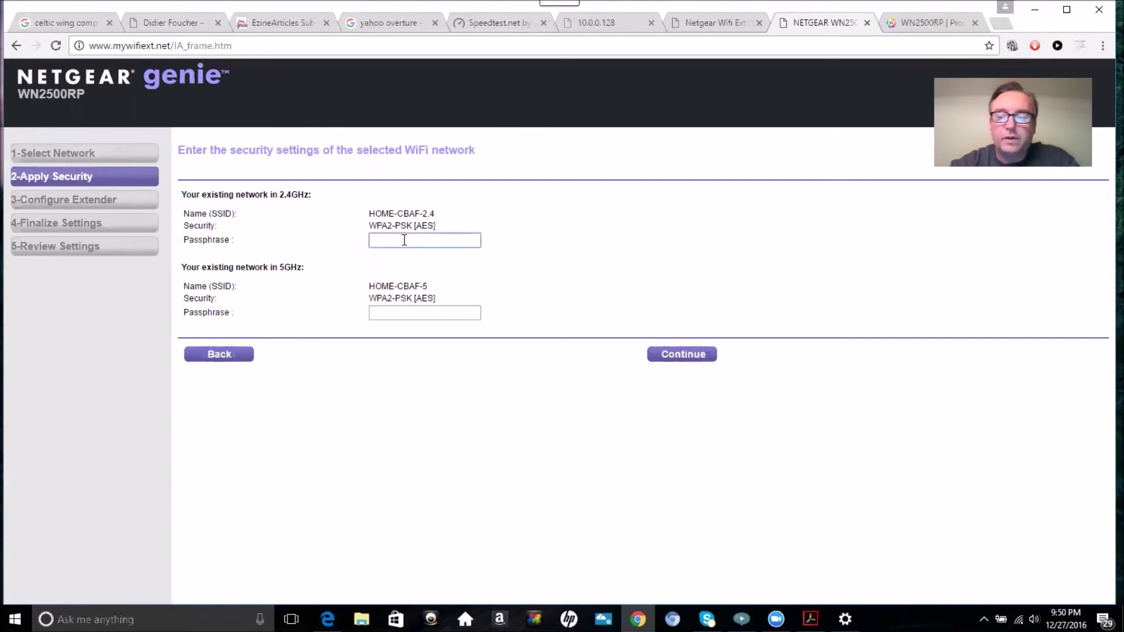